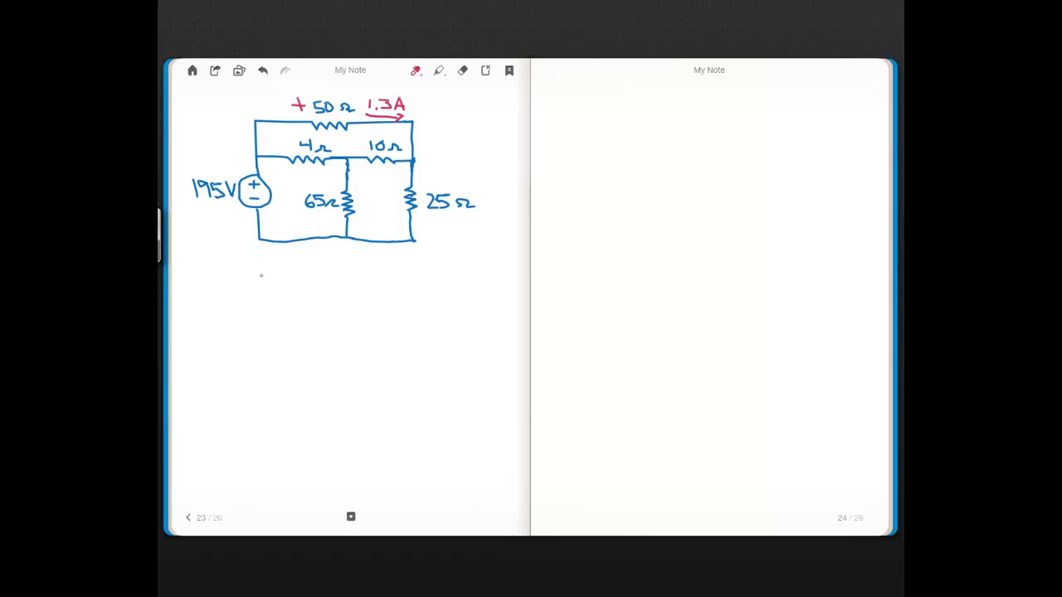
- Handwrite 'OL V50 = 65V' in red below the circuit diagram
{"action": "left_click_drag", "start_coordinate": [261, 269], "coordinate": [288, 282]}
{"action": "mouse_move", "coordinate": [311, 265]}
{"action": "left_mouse_down"}
{"action": "mouse_move", "coordinate": [322, 266]}
{"action": "mouse_move", "coordinate": [323, 287]}
{"action": "mouse_move", "coordinate": [361, 272]}
{"action": "mouse_move", "coordinate": [395, 282]}
{"action": "mouse_move", "coordinate": [403, 265]}
{"action": "mouse_move", "coordinate": [412, 279]}
{"action": "mouse_move", "coordinate": [420, 264]}
{"action": "left_mouse_up"}
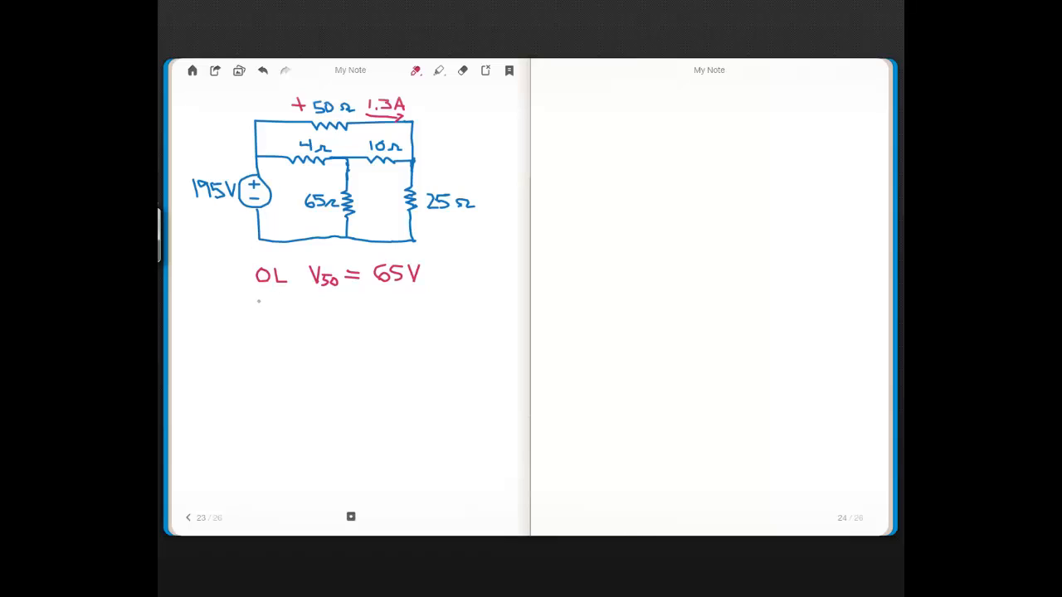
- Write the second red line 'KVL V25 = 130V' beneath the first equation
{"action": "mouse_move", "coordinate": [254, 310]}
{"action": "left_mouse_down"}
{"action": "mouse_move", "coordinate": [254, 322]}
{"action": "mouse_move", "coordinate": [272, 324]}
{"action": "mouse_move", "coordinate": [280, 307]}
{"action": "mouse_move", "coordinate": [279, 326]}
{"action": "mouse_move", "coordinate": [324, 328]}
{"action": "mouse_move", "coordinate": [332, 311]}
{"action": "mouse_move", "coordinate": [343, 328]}
{"action": "mouse_move", "coordinate": [356, 316]}
{"action": "mouse_move", "coordinate": [399, 328]}
{"action": "left_mouse_up"}
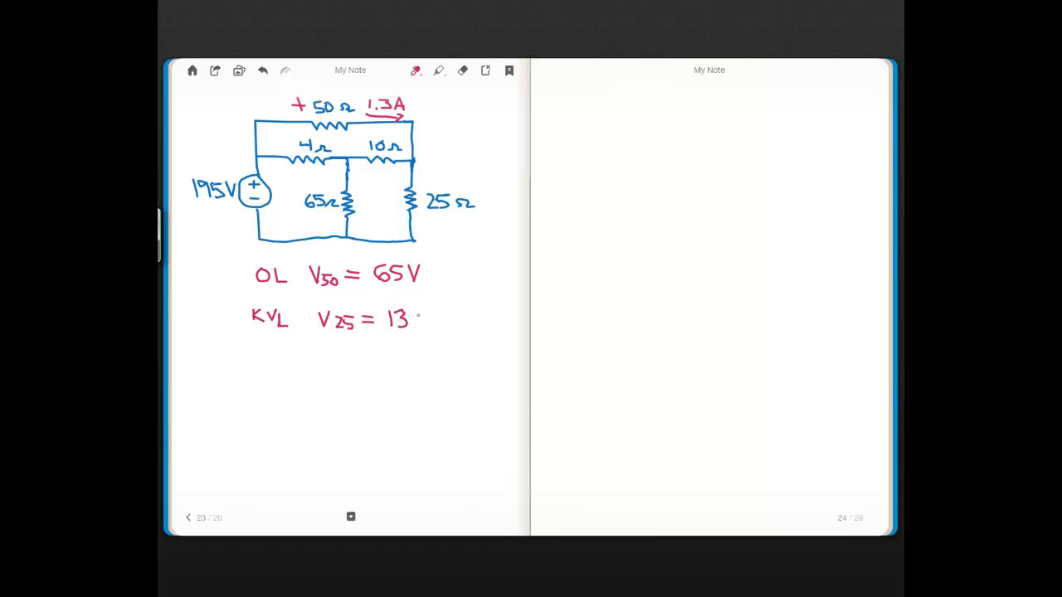
{"action": "left_click_drag", "start_coordinate": [415, 315], "coordinate": [434, 324]}
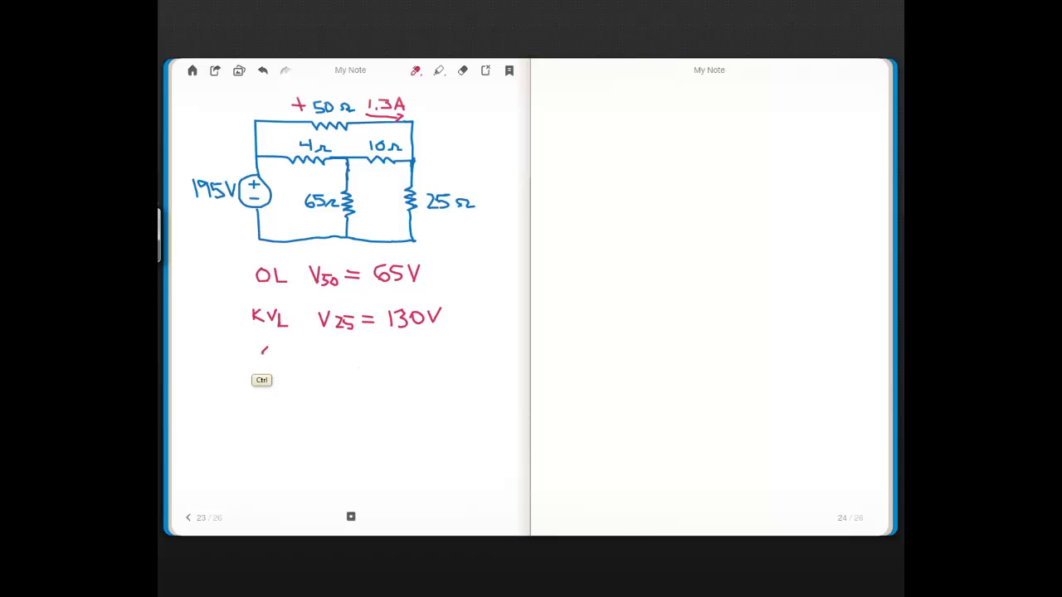
- Write the third line 'OL i25 = 5' with the red pen
{"action": "left_click_drag", "start_coordinate": [271, 346], "coordinate": [280, 363]}
{"action": "left_click", "coordinate": [290, 363]}
{"action": "mouse_move", "coordinate": [325, 343]}
{"action": "left_mouse_down"}
{"action": "mouse_move", "coordinate": [331, 364]}
{"action": "mouse_move", "coordinate": [354, 365]}
{"action": "mouse_move", "coordinate": [354, 352]}
{"action": "mouse_move", "coordinate": [380, 357]}
{"action": "left_mouse_up"}
{"action": "left_click", "coordinate": [324, 338]}
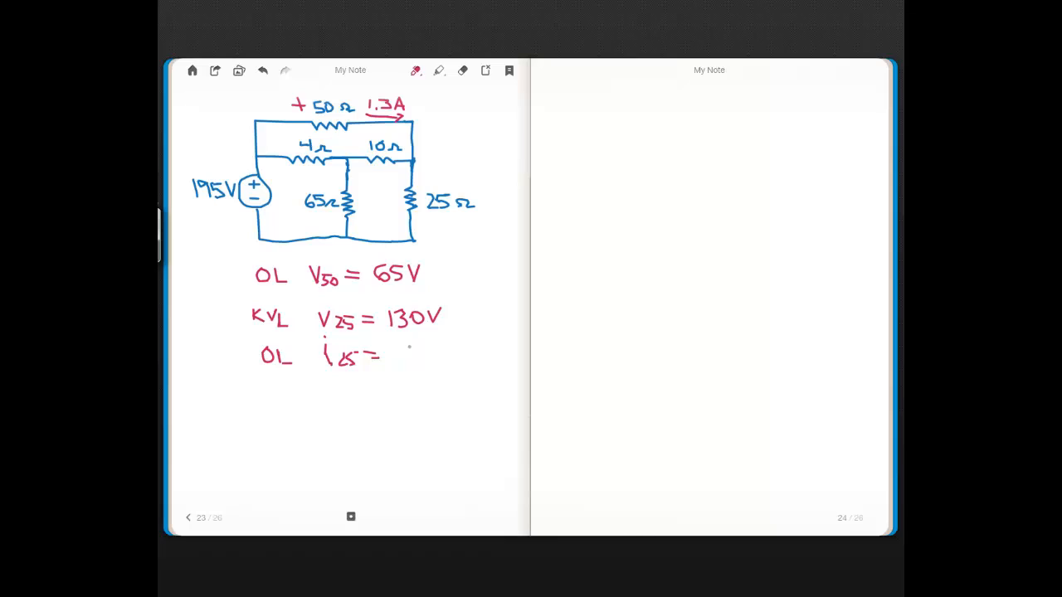
{"action": "mouse_move", "coordinate": [410, 344]}
{"action": "left_mouse_down"}
{"action": "mouse_move", "coordinate": [399, 362]}
{"action": "mouse_move", "coordinate": [423, 353]}
{"action": "left_mouse_up"}
- Erase the stray mark after the 5, reselect red ink and finish the value as 5.2A
{"action": "left_click", "coordinate": [463, 70]}
{"action": "left_click_drag", "start_coordinate": [425, 358], "coordinate": [421, 353]}
{"action": "left_click", "coordinate": [416, 70]}
{"action": "left_click", "coordinate": [416, 70]}
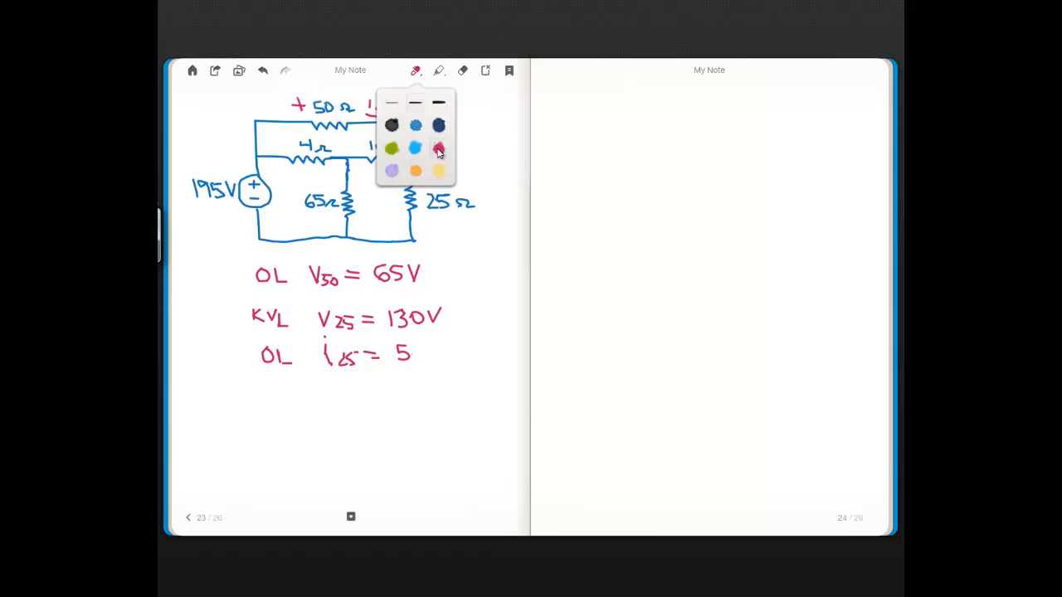
{"action": "left_click", "coordinate": [724, 217]}
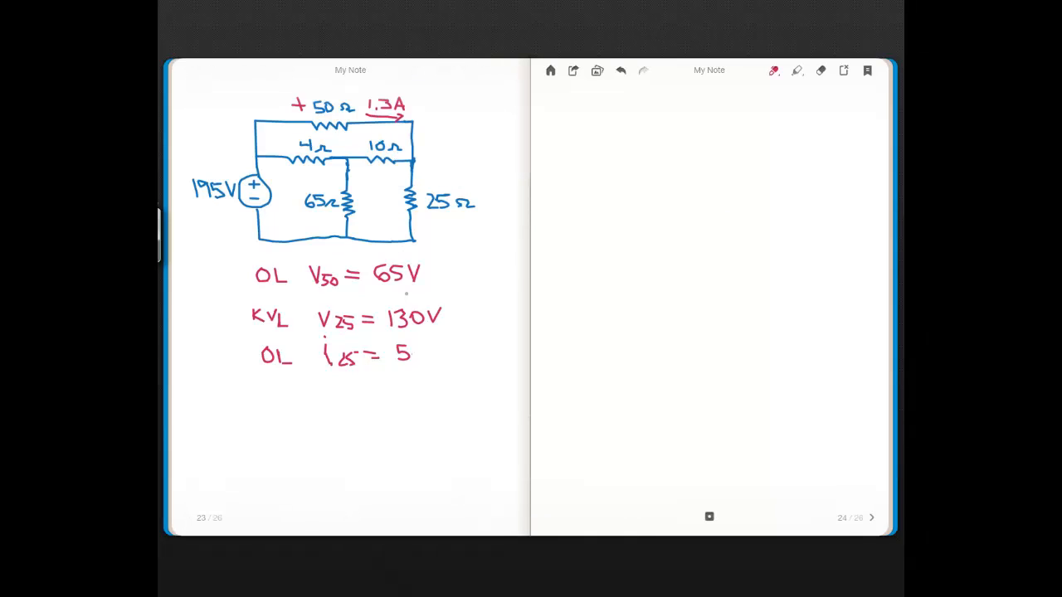
{"action": "left_click", "coordinate": [417, 354]}
{"action": "left_click_drag", "start_coordinate": [422, 347], "coordinate": [449, 361]}
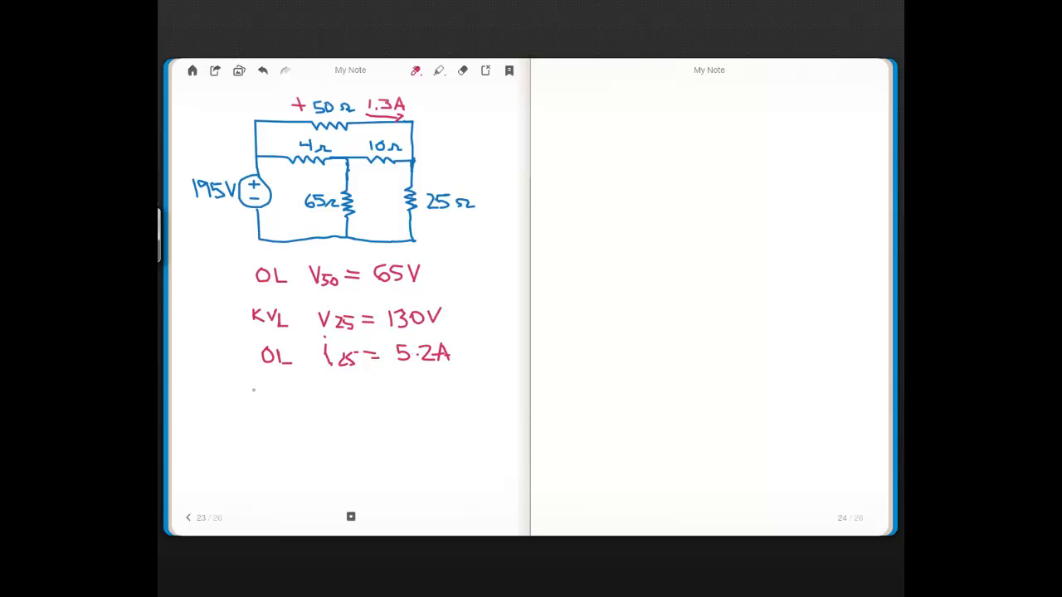
- Write the fourth red line 'KCL i10 = 3.9A' under the third equation
{"action": "mouse_move", "coordinate": [257, 383]}
{"action": "left_mouse_down"}
{"action": "mouse_move", "coordinate": [259, 402]}
{"action": "mouse_move", "coordinate": [329, 395]}
{"action": "mouse_move", "coordinate": [329, 376]}
{"action": "mouse_move", "coordinate": [342, 397]}
{"action": "mouse_move", "coordinate": [385, 394]}
{"action": "left_mouse_up"}
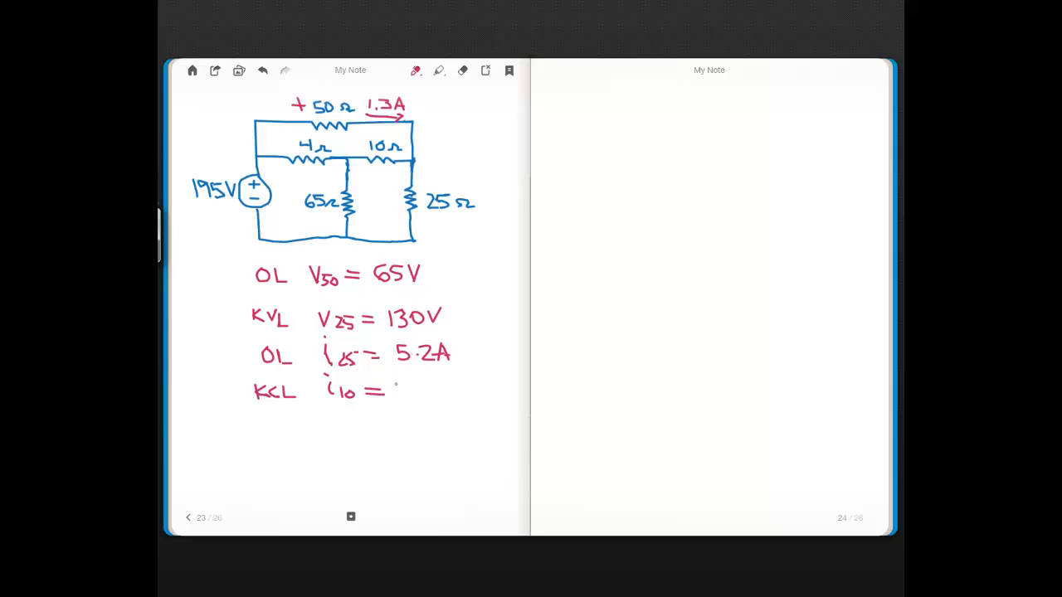
{"action": "left_click_drag", "start_coordinate": [395, 382], "coordinate": [404, 397]}
{"action": "left_click", "coordinate": [422, 391]}
{"action": "mouse_move", "coordinate": [434, 381]}
{"action": "left_mouse_down"}
{"action": "mouse_move", "coordinate": [438, 399]}
{"action": "mouse_move", "coordinate": [456, 391]}
{"action": "left_mouse_up"}
- Write 'OL V10 = 39V' as the fifth line, then begin 'KVL' on the right page
{"action": "mouse_move", "coordinate": [266, 422]}
{"action": "left_mouse_down"}
{"action": "mouse_move", "coordinate": [264, 433]}
{"action": "mouse_move", "coordinate": [274, 425]}
{"action": "mouse_move", "coordinate": [298, 439]}
{"action": "mouse_move", "coordinate": [339, 438]}
{"action": "mouse_move", "coordinate": [345, 423]}
{"action": "mouse_move", "coordinate": [357, 443]}
{"action": "mouse_move", "coordinate": [389, 433]}
{"action": "left_mouse_up"}
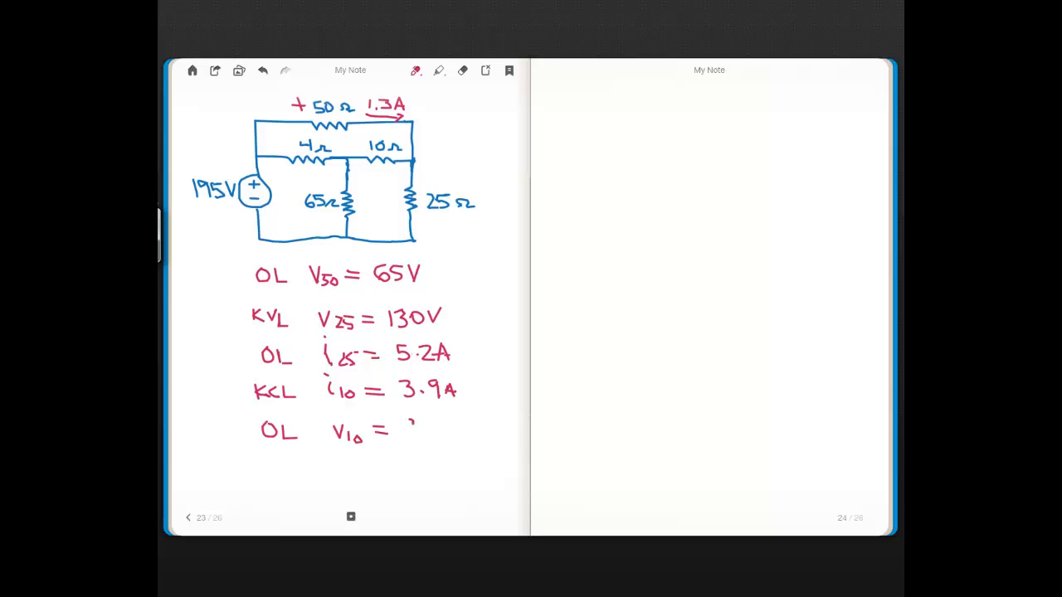
{"action": "mouse_move", "coordinate": [410, 421]}
{"action": "left_mouse_down"}
{"action": "mouse_move", "coordinate": [411, 438]}
{"action": "mouse_move", "coordinate": [447, 433]}
{"action": "left_mouse_up"}
{"action": "mouse_move", "coordinate": [596, 163]}
{"action": "left_mouse_down"}
{"action": "mouse_move", "coordinate": [597, 184]}
{"action": "mouse_move", "coordinate": [616, 183]}
{"action": "left_mouse_up"}
{"action": "mouse_move", "coordinate": [615, 184]}
{"action": "left_mouse_down"}
{"action": "mouse_move", "coordinate": [622, 168]}
{"action": "mouse_move", "coordinate": [626, 186]}
{"action": "mouse_move", "coordinate": [641, 184]}
{"action": "left_mouse_up"}
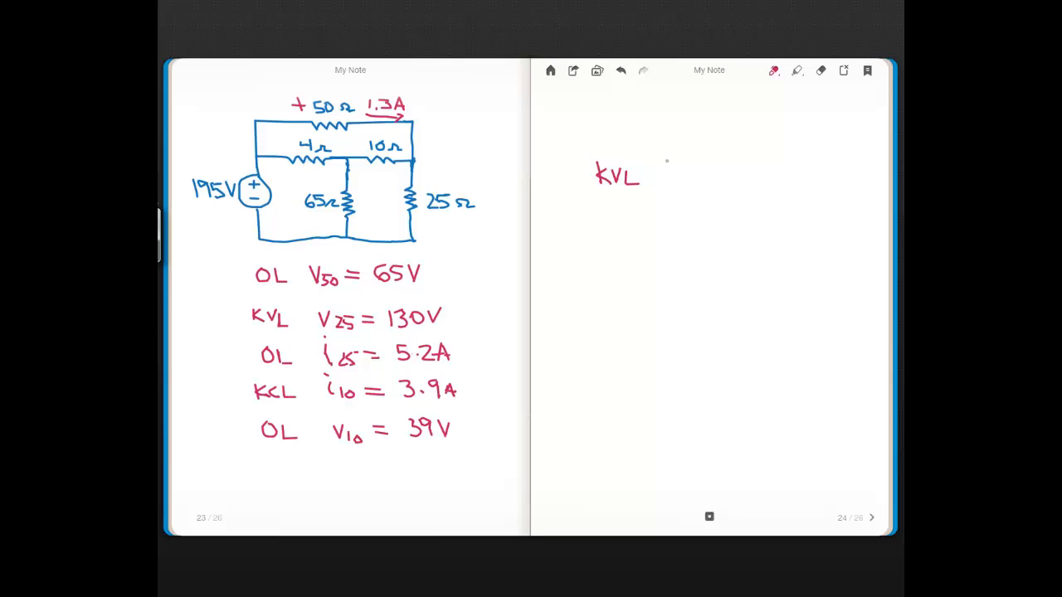
- Complete 'KVL V65 = 169V' on the right page and start 'OL' on the line below
{"action": "mouse_move", "coordinate": [666, 161]}
{"action": "left_mouse_down"}
{"action": "mouse_move", "coordinate": [673, 177]}
{"action": "mouse_move", "coordinate": [681, 161]}
{"action": "mouse_move", "coordinate": [682, 181]}
{"action": "mouse_move", "coordinate": [722, 173]}
{"action": "left_mouse_up"}
{"action": "mouse_move", "coordinate": [736, 161]}
{"action": "left_mouse_down"}
{"action": "mouse_move", "coordinate": [735, 175]}
{"action": "mouse_move", "coordinate": [773, 176]}
{"action": "left_mouse_up"}
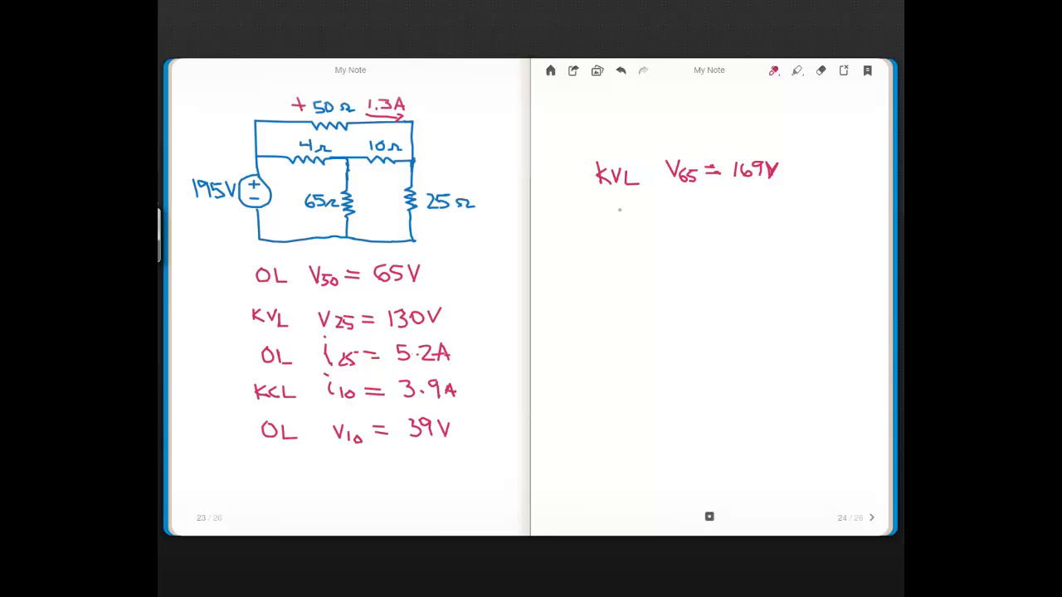
{"action": "mouse_move", "coordinate": [618, 213]}
{"action": "left_mouse_down"}
{"action": "mouse_move", "coordinate": [639, 229]}
{"action": "mouse_move", "coordinate": [692, 237]}
{"action": "left_mouse_up"}
- Finish the right page's second line as 'OL i65 = 2.6A', dismissing the pen palette along the way
{"action": "left_click", "coordinate": [679, 208]}
{"action": "right_click", "coordinate": [689, 226]}
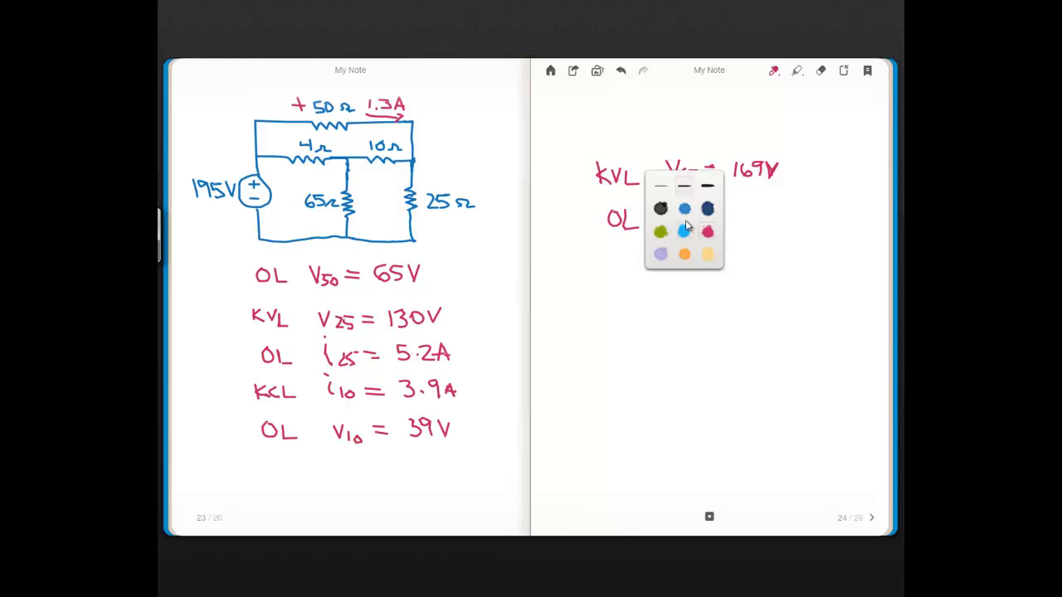
{"action": "left_click", "coordinate": [843, 335]}
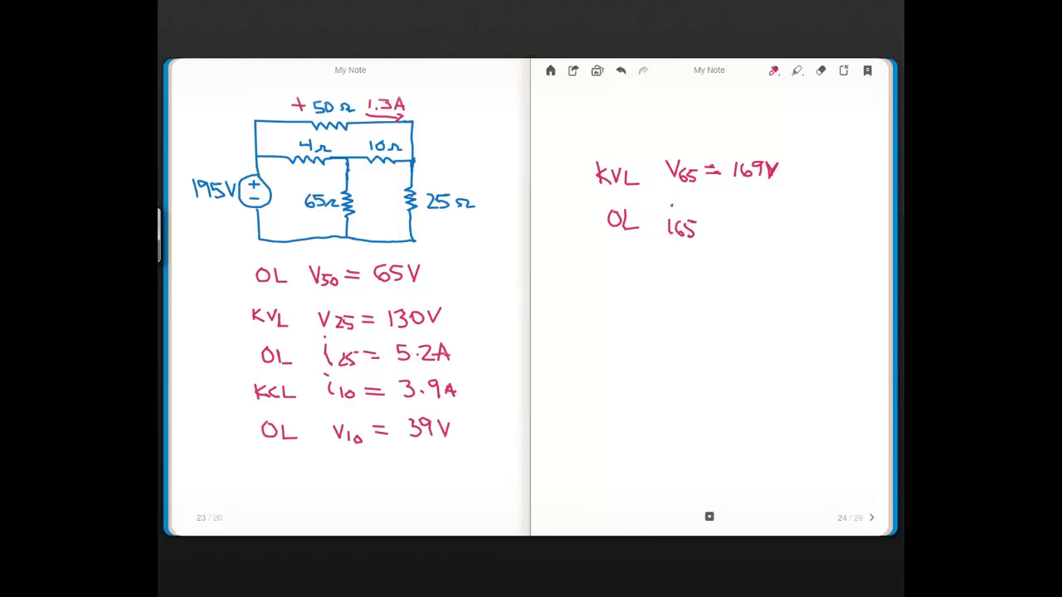
{"action": "left_click_drag", "start_coordinate": [710, 219], "coordinate": [720, 225]}
{"action": "mouse_move", "coordinate": [739, 214]}
{"action": "left_mouse_down"}
{"action": "mouse_move", "coordinate": [751, 229]}
{"action": "mouse_move", "coordinate": [789, 223]}
{"action": "left_mouse_up"}
- Write the third line 'KVL V4 = 26V' and start 'OL' beneath it
{"action": "mouse_move", "coordinate": [604, 259]}
{"action": "left_mouse_down"}
{"action": "mouse_move", "coordinate": [617, 281]}
{"action": "mouse_move", "coordinate": [718, 275]}
{"action": "left_mouse_up"}
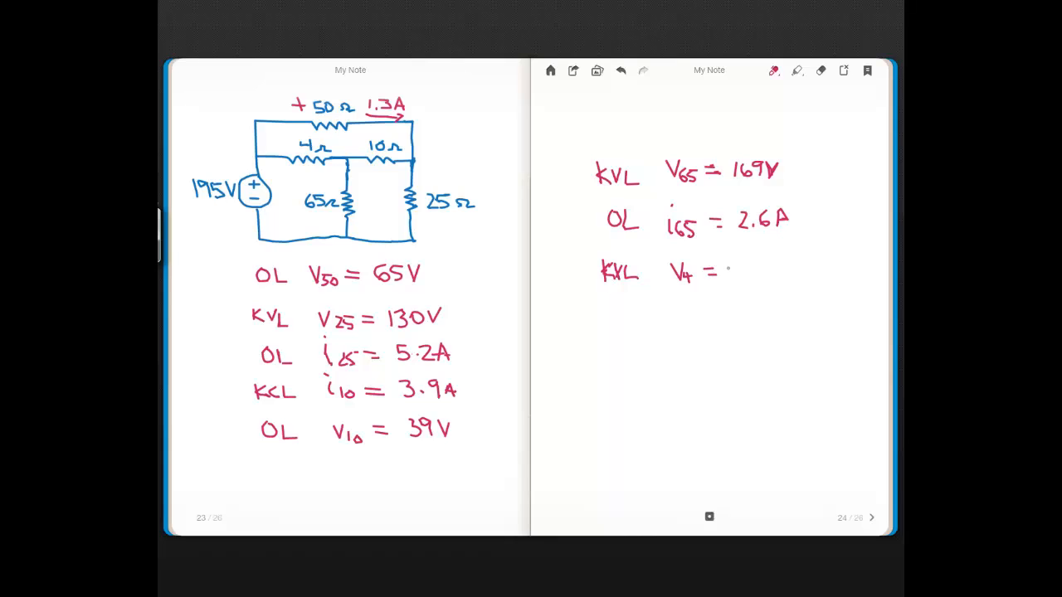
{"action": "mouse_move", "coordinate": [727, 266]}
{"action": "left_mouse_down"}
{"action": "mouse_move", "coordinate": [739, 282]}
{"action": "mouse_move", "coordinate": [750, 259]}
{"action": "mouse_move", "coordinate": [748, 280]}
{"action": "mouse_move", "coordinate": [766, 278]}
{"action": "left_mouse_up"}
{"action": "mouse_move", "coordinate": [607, 309]}
{"action": "left_mouse_down"}
{"action": "mouse_move", "coordinate": [621, 330]}
{"action": "mouse_move", "coordinate": [695, 327]}
{"action": "mouse_move", "coordinate": [718, 314]}
{"action": "left_mouse_up"}
- Complete 'OL i4 = 6½A' and write 'KCL' on the next line
{"action": "left_click", "coordinate": [679, 299]}
{"action": "left_click_drag", "start_coordinate": [705, 320], "coordinate": [720, 310]}
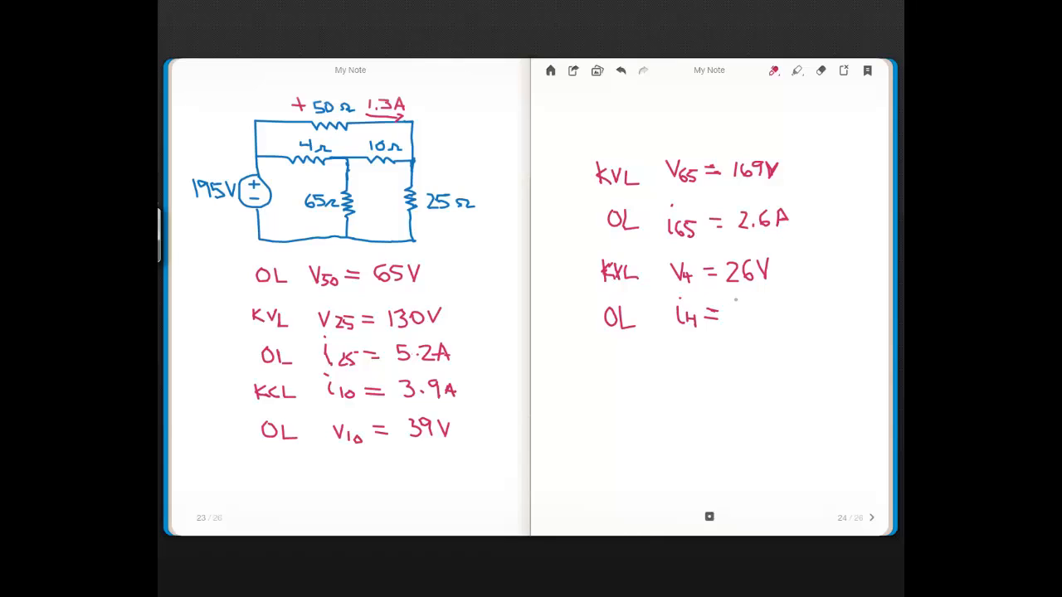
{"action": "mouse_move", "coordinate": [739, 307]}
{"action": "left_mouse_down"}
{"action": "mouse_move", "coordinate": [747, 324]}
{"action": "mouse_move", "coordinate": [754, 313]}
{"action": "mouse_move", "coordinate": [770, 327]}
{"action": "mouse_move", "coordinate": [781, 303]}
{"action": "mouse_move", "coordinate": [789, 313]}
{"action": "left_mouse_up"}
{"action": "mouse_move", "coordinate": [608, 356]}
{"action": "left_mouse_down"}
{"action": "mouse_move", "coordinate": [609, 378]}
{"action": "mouse_move", "coordinate": [611, 369]}
{"action": "left_mouse_up"}
{"action": "left_click_drag", "start_coordinate": [611, 369], "coordinate": [689, 378]}
- Handwrite the source current 'i5 = 7.8A' after KCL, dismissing the pen palette along the way
{"action": "left_click", "coordinate": [677, 350]}
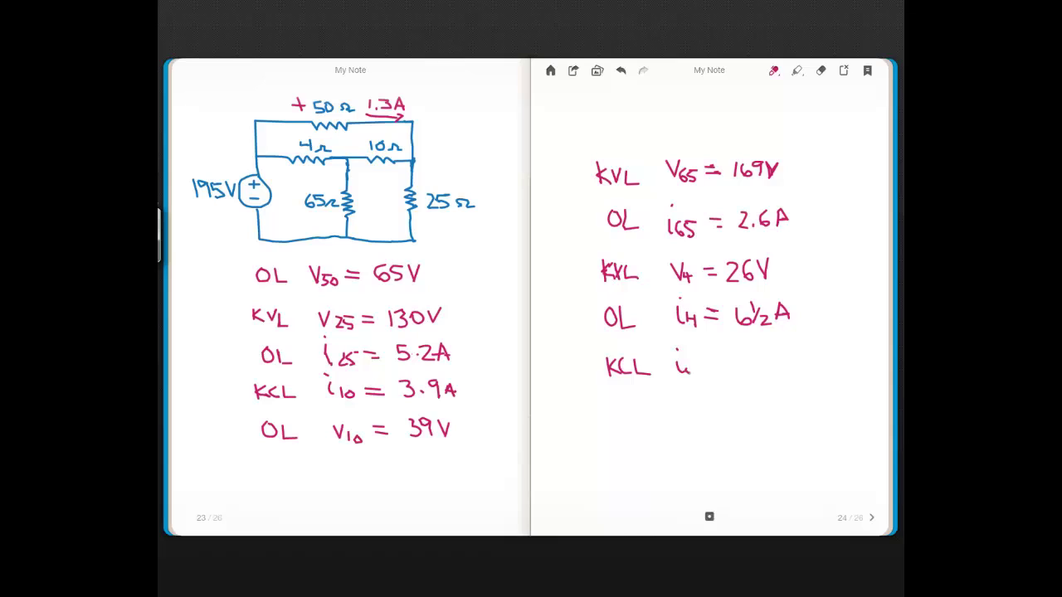
{"action": "right_click", "coordinate": [694, 371]}
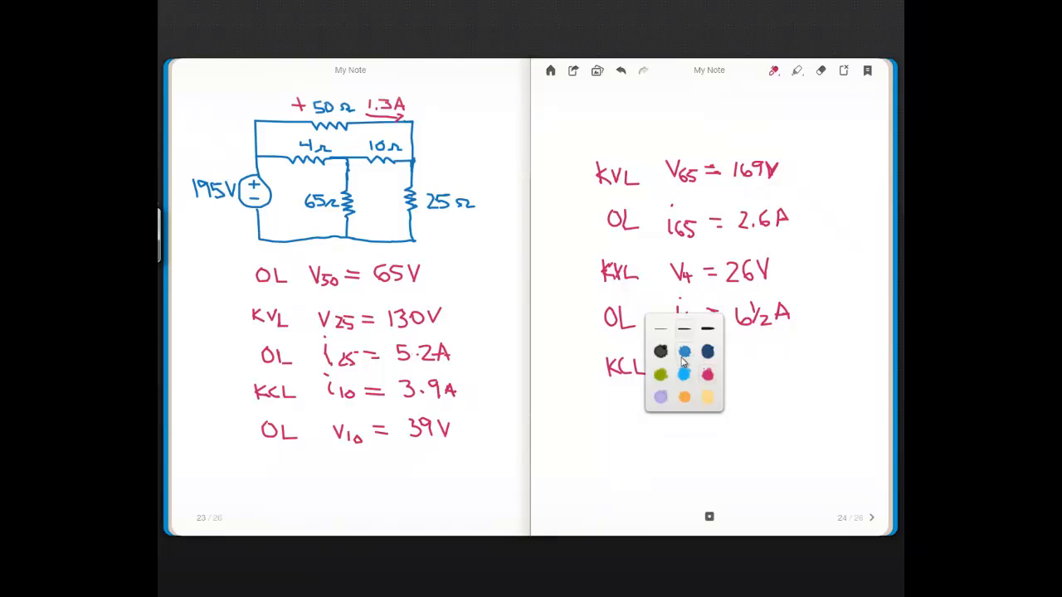
{"action": "left_click", "coordinate": [787, 413]}
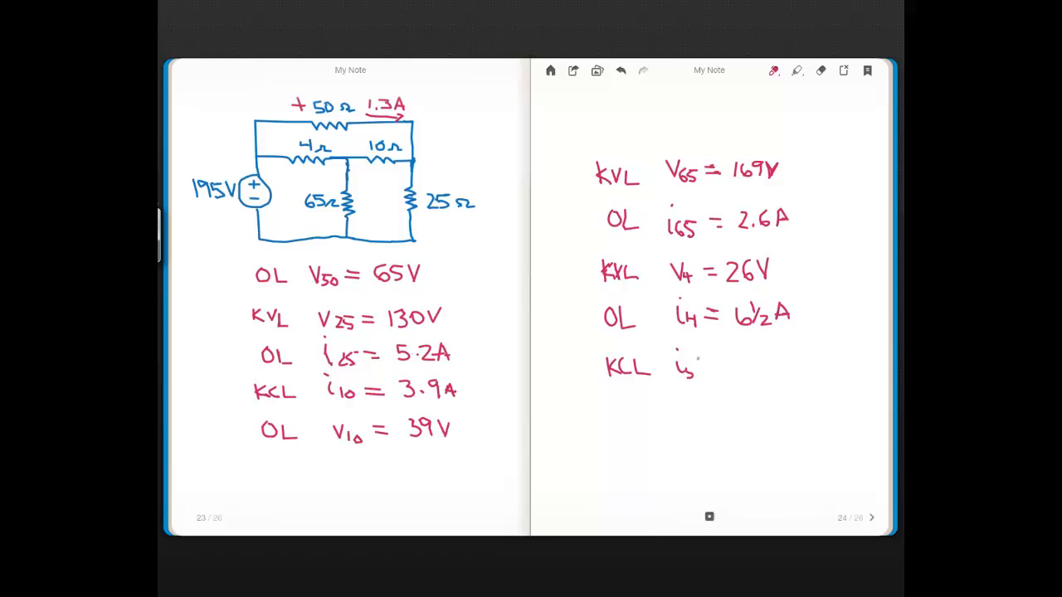
{"action": "left_click_drag", "start_coordinate": [685, 358], "coordinate": [692, 372]}
{"action": "left_click_drag", "start_coordinate": [709, 366], "coordinate": [720, 365]}
{"action": "mouse_move", "coordinate": [730, 352]}
{"action": "left_mouse_down"}
{"action": "mouse_move", "coordinate": [745, 352]}
{"action": "mouse_move", "coordinate": [743, 373]}
{"action": "mouse_move", "coordinate": [760, 354]}
{"action": "mouse_move", "coordinate": [772, 370]}
{"action": "mouse_move", "coordinate": [772, 352]}
{"action": "mouse_move", "coordinate": [786, 350]}
{"action": "mouse_move", "coordinate": [794, 371]}
{"action": "left_mouse_up"}
{"action": "left_click", "coordinate": [755, 363]}
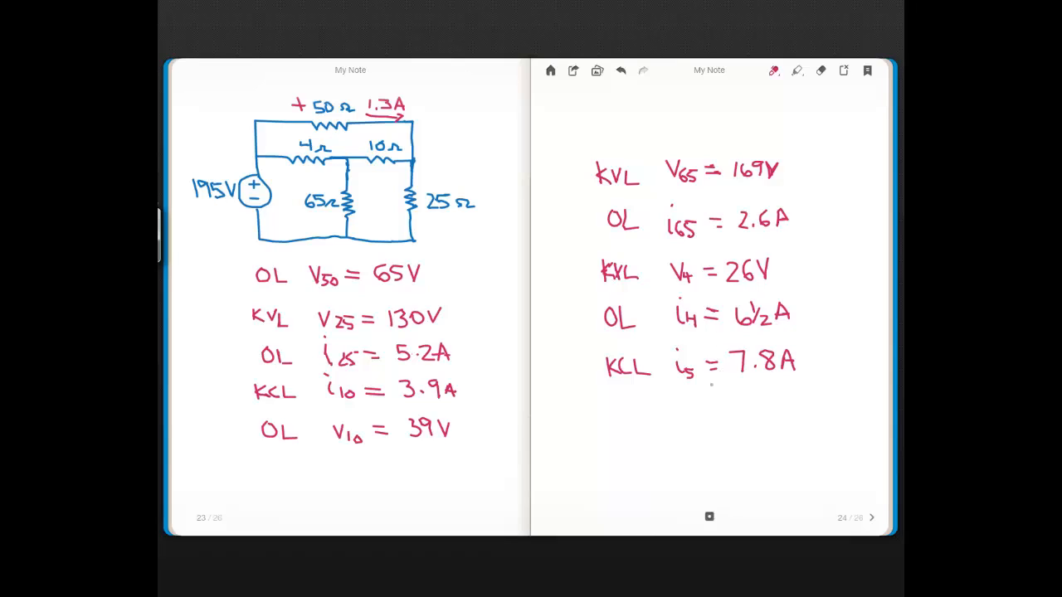
- Handwrite 'P = Vi' in red pen as the sixth line on the right page
{"action": "mouse_move", "coordinate": [693, 409]}
{"action": "left_mouse_down"}
{"action": "mouse_move", "coordinate": [698, 427]}
{"action": "mouse_move", "coordinate": [703, 414]}
{"action": "left_mouse_up"}
{"action": "left_click", "coordinate": [718, 417]}
{"action": "mouse_move", "coordinate": [715, 421]}
{"action": "left_mouse_down"}
{"action": "mouse_move", "coordinate": [749, 406]}
{"action": "mouse_move", "coordinate": [764, 424]}
{"action": "left_mouse_up"}
{"action": "left_click", "coordinate": [759, 408]}
{"action": "left_click", "coordinate": [759, 404]}
{"action": "left_click", "coordinate": [756, 395]}
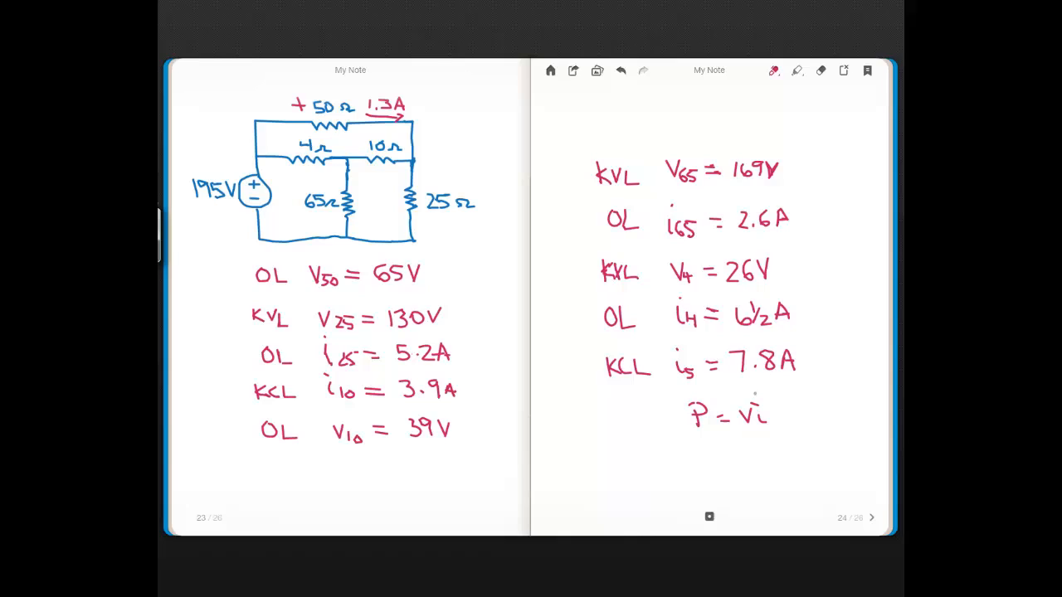